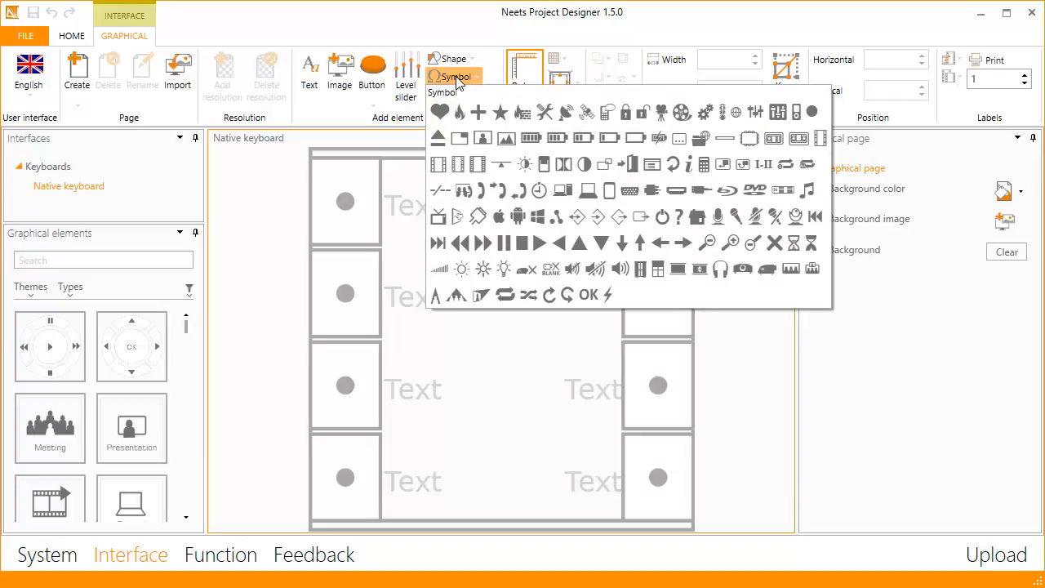
Add a red power symbol at font size 26 to the keyboard layout, beside the key in the upper-right corner.
left_click(662, 216)
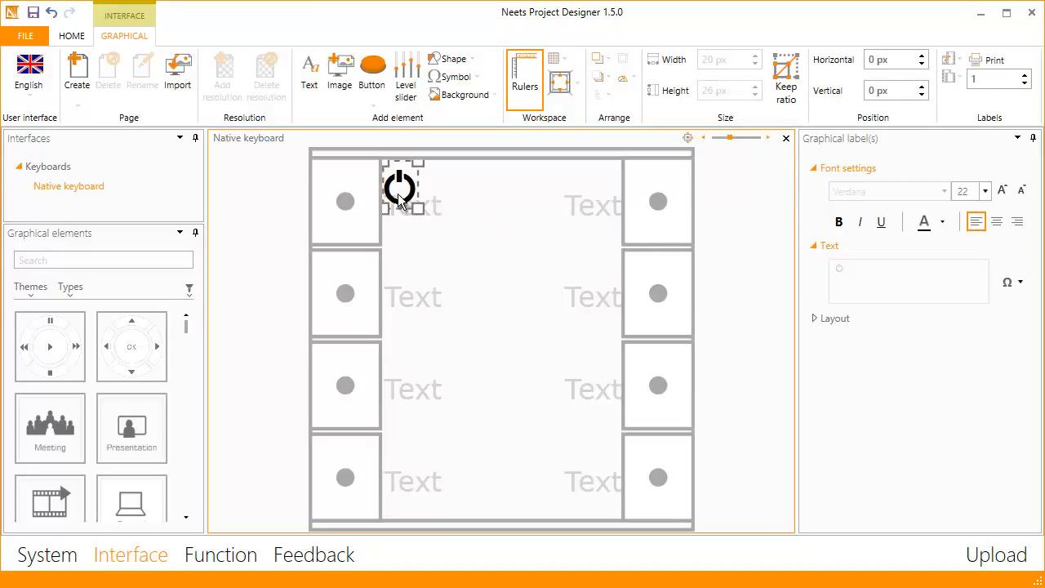
left_click_drag(400, 201, 590, 205)
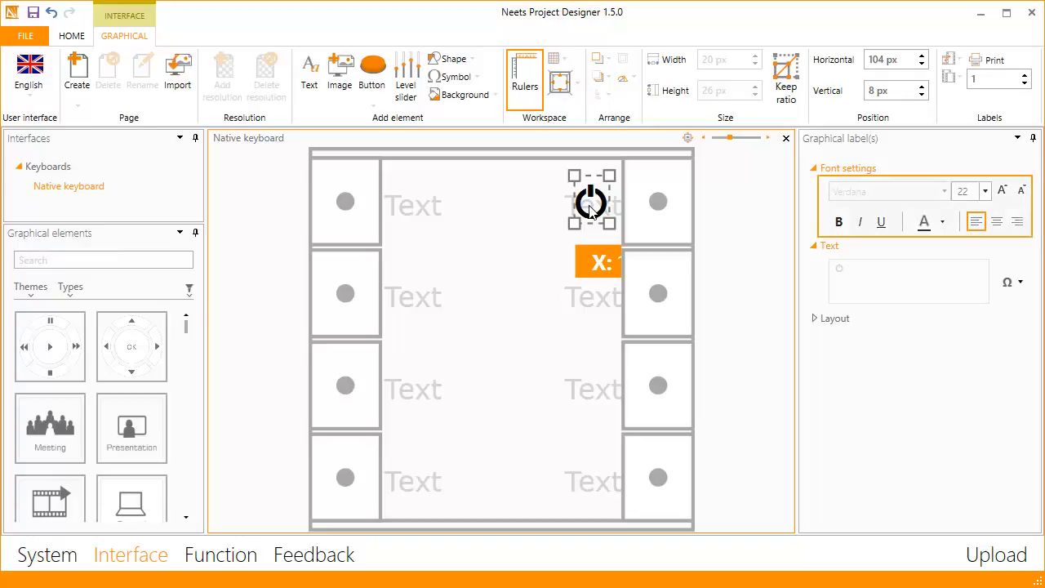
left_click(1002, 193)
left_click(1002, 192)
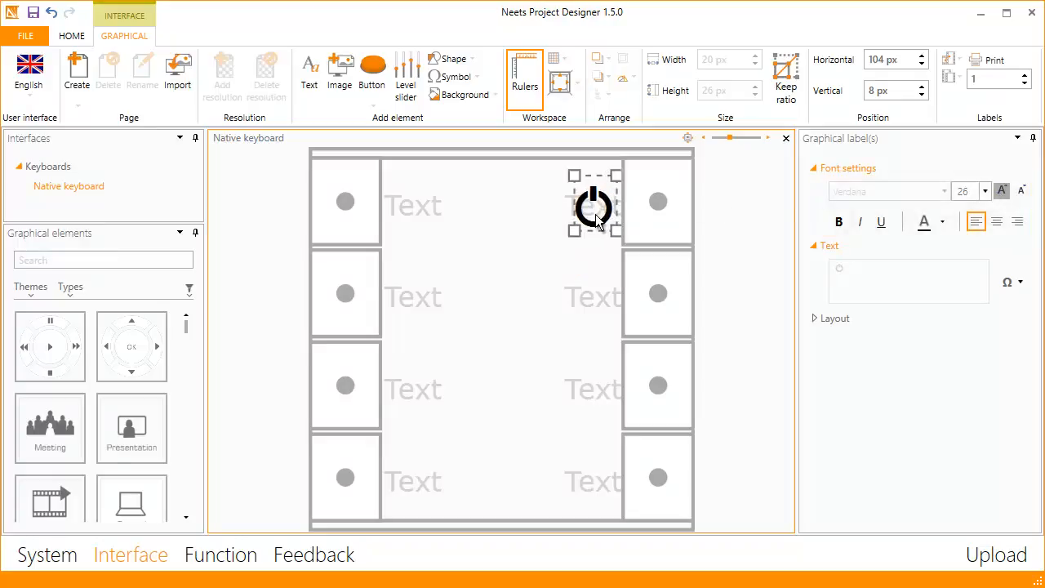
left_click_drag(586, 210, 579, 205)
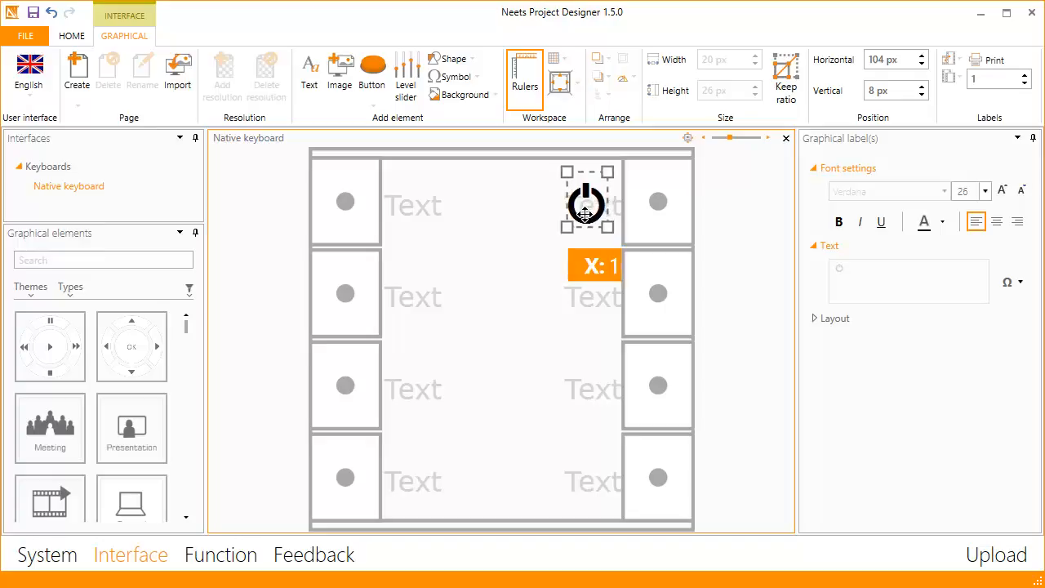
left_click(942, 223)
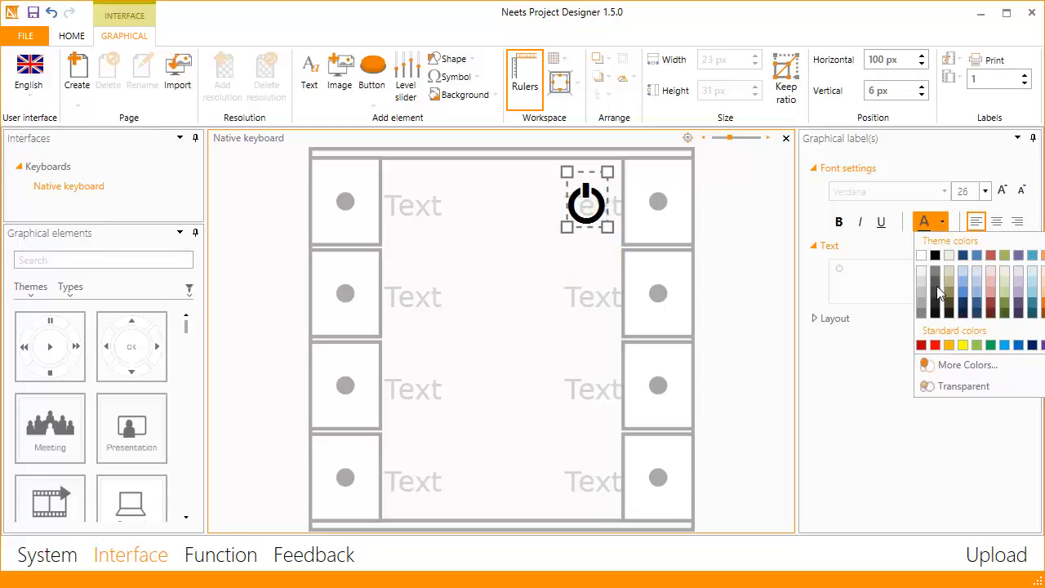
left_click(936, 346)
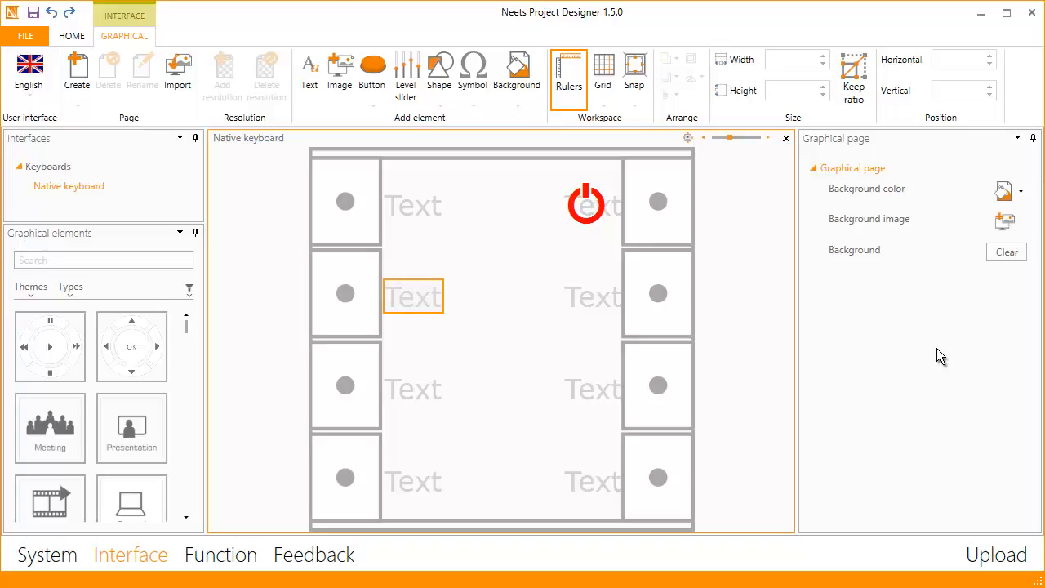
Label the second key on the left VGA and nudge the label inward to a horizontal position of 6 px.
left_click(430, 298)
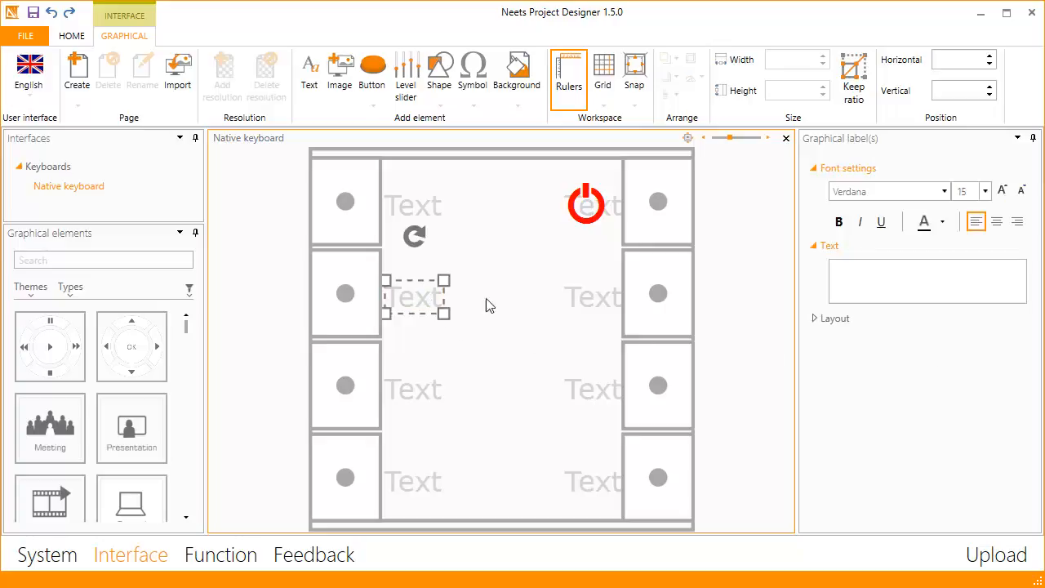
left_click(872, 290)
type("V")
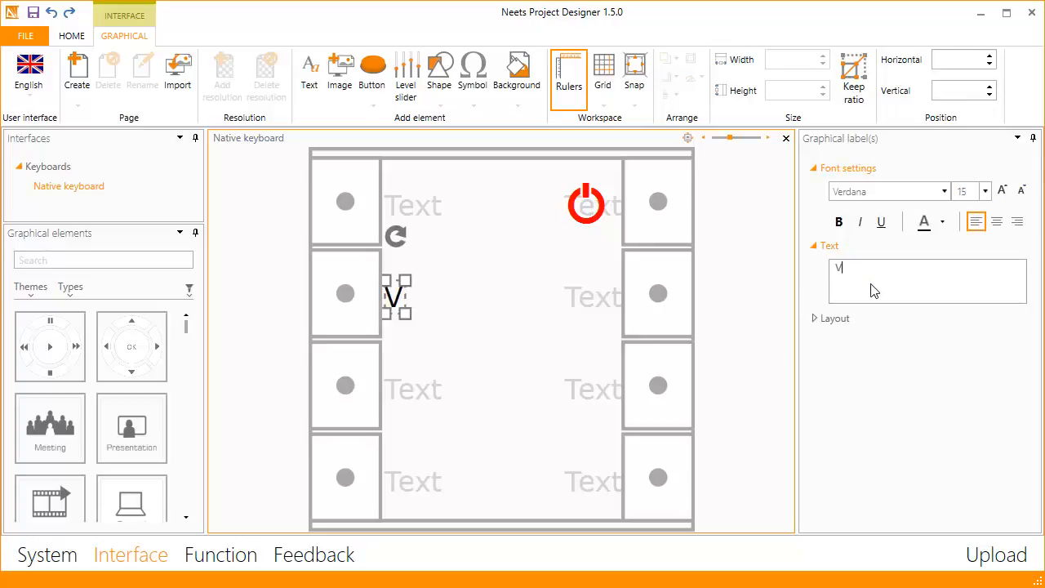
type("GA")
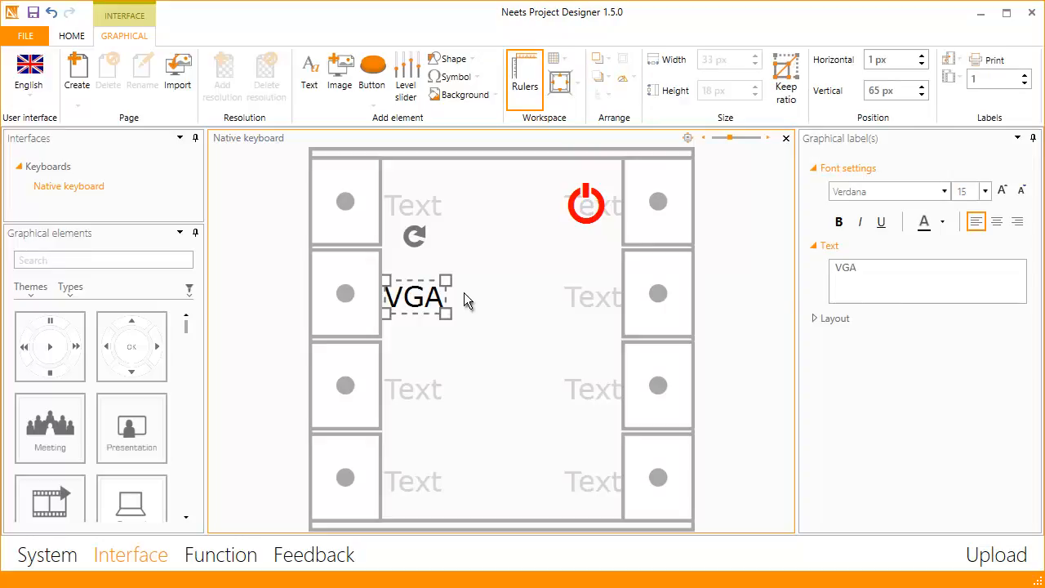
key("Right")
key("Right")
key("Right")
key("Right")
key("Right")
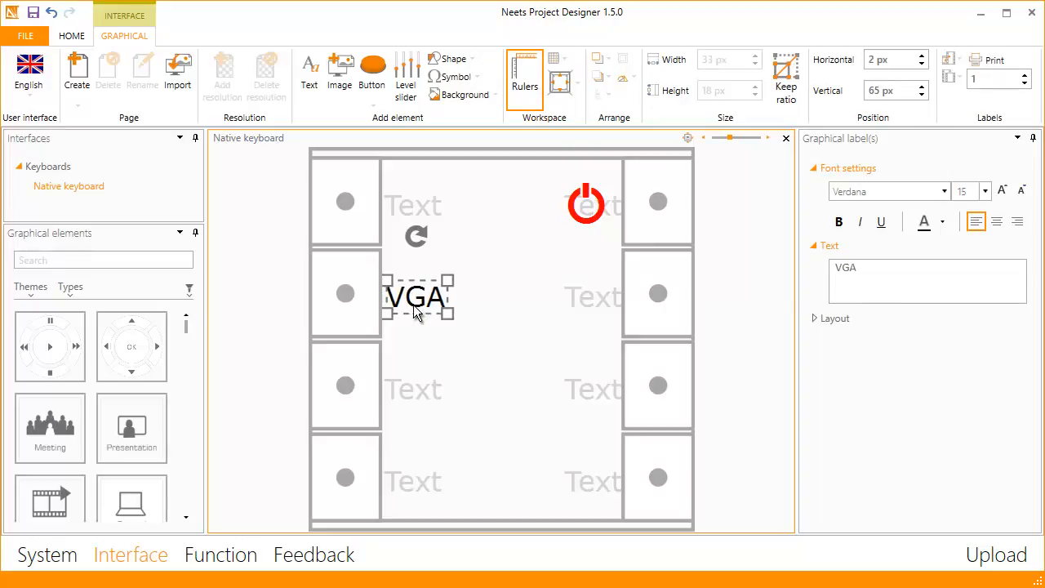
Label the second key on the right HDMI.
left_click(577, 302)
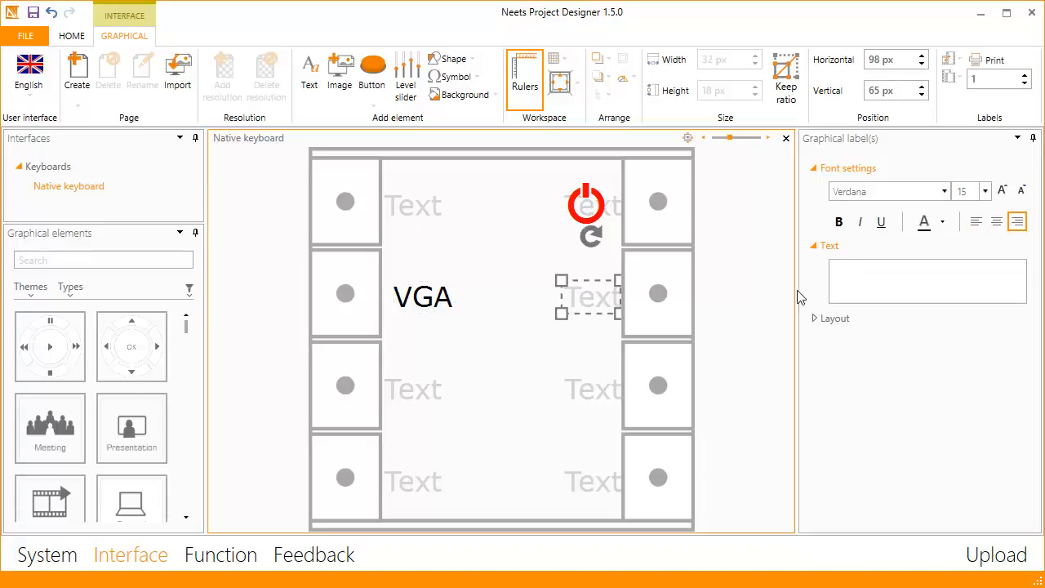
left_click(847, 290)
type("HDMI")
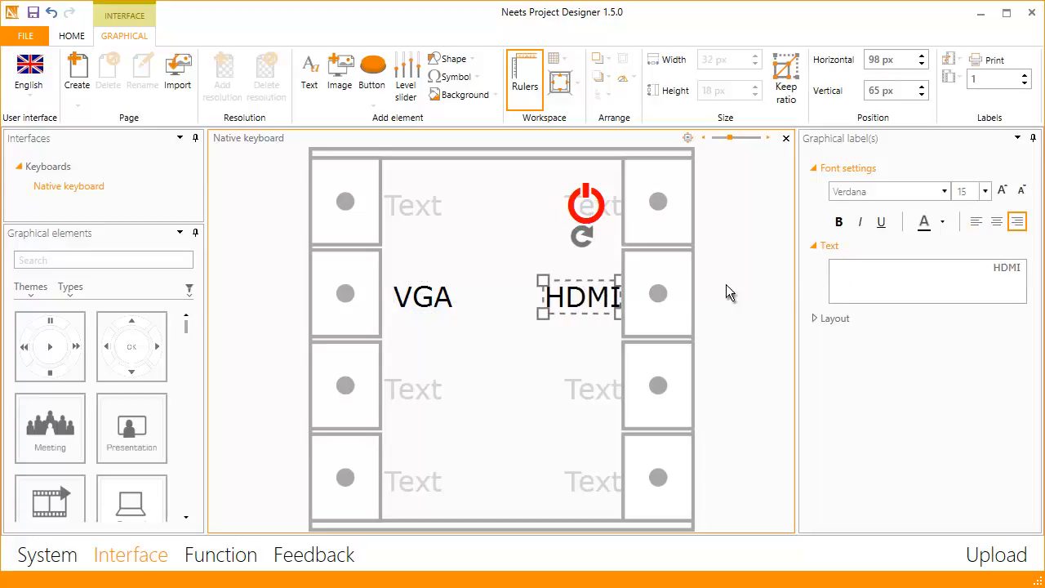
left_click(495, 338)
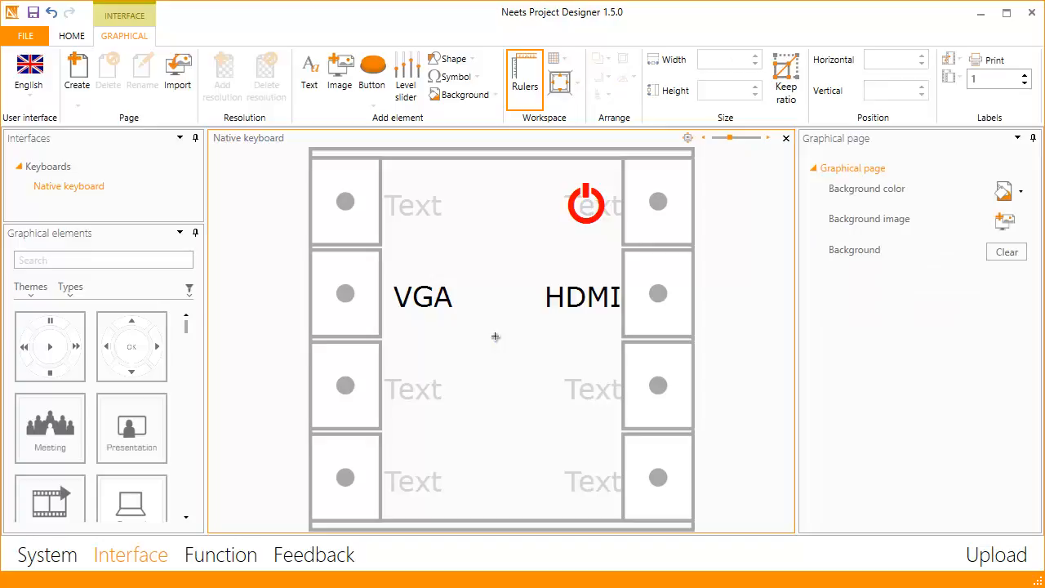
Move the VGA and HDMI labels up together by a few pixels.
left_click_drag(397, 261, 593, 322)
key("Up")
key("Up")
key("Up")
key("Up")
key("Up")
key("Up")
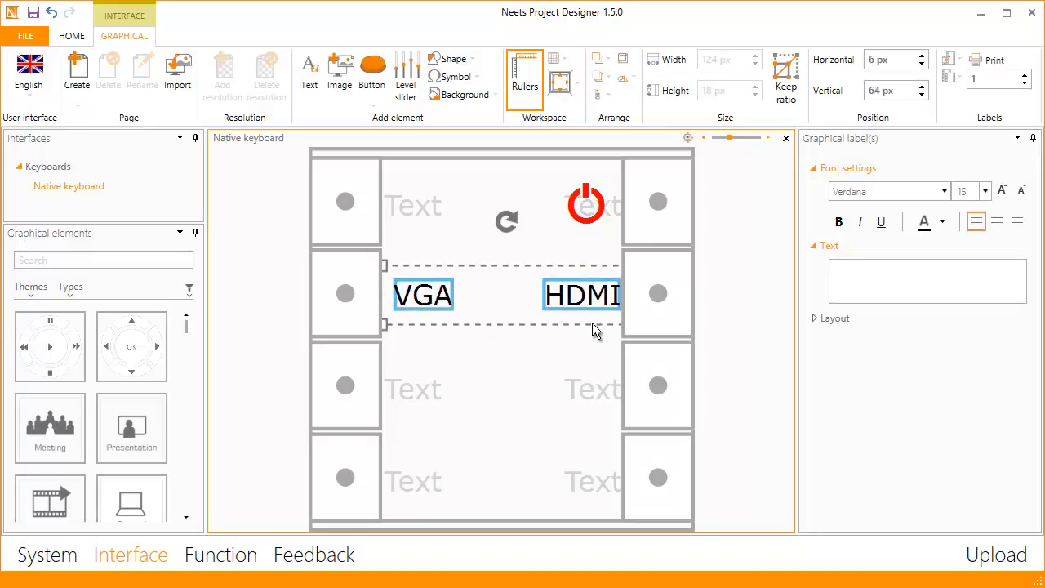
left_click(497, 362)
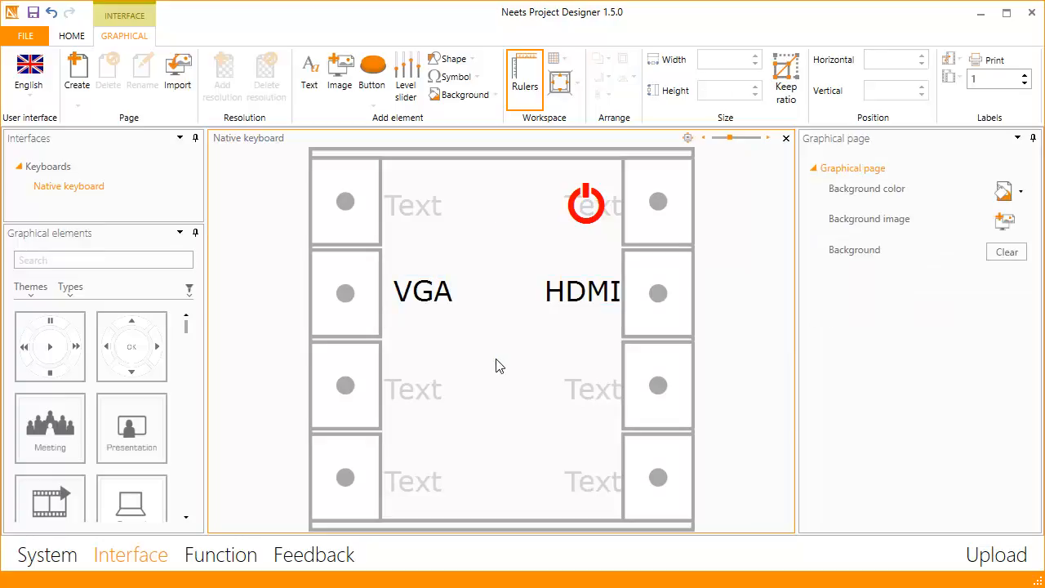
Draw an ellipse across the space between the second-row keys, enclosing the VGA and HDMI labels.
left_click(454, 59)
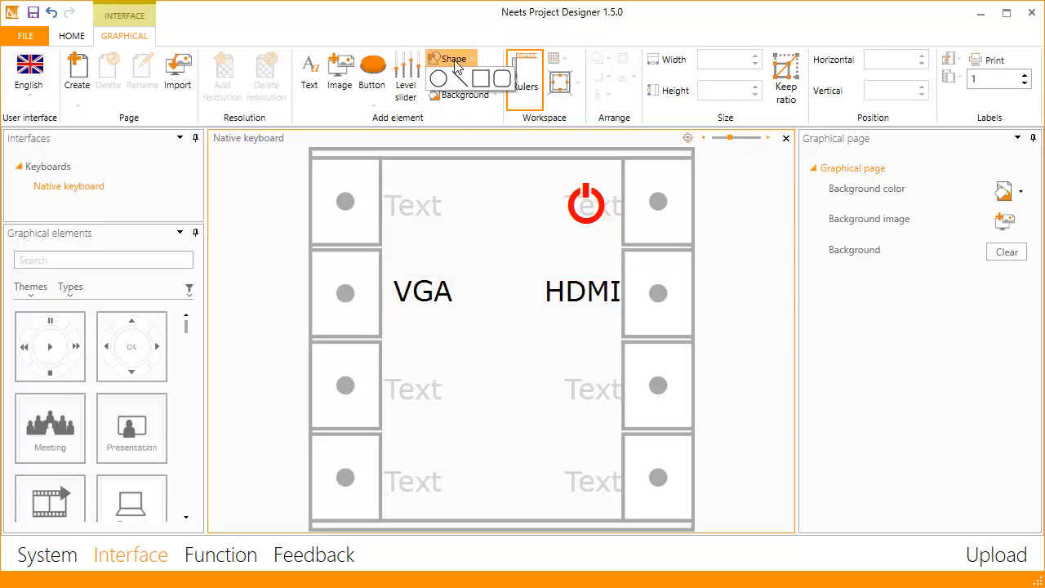
left_click(438, 79)
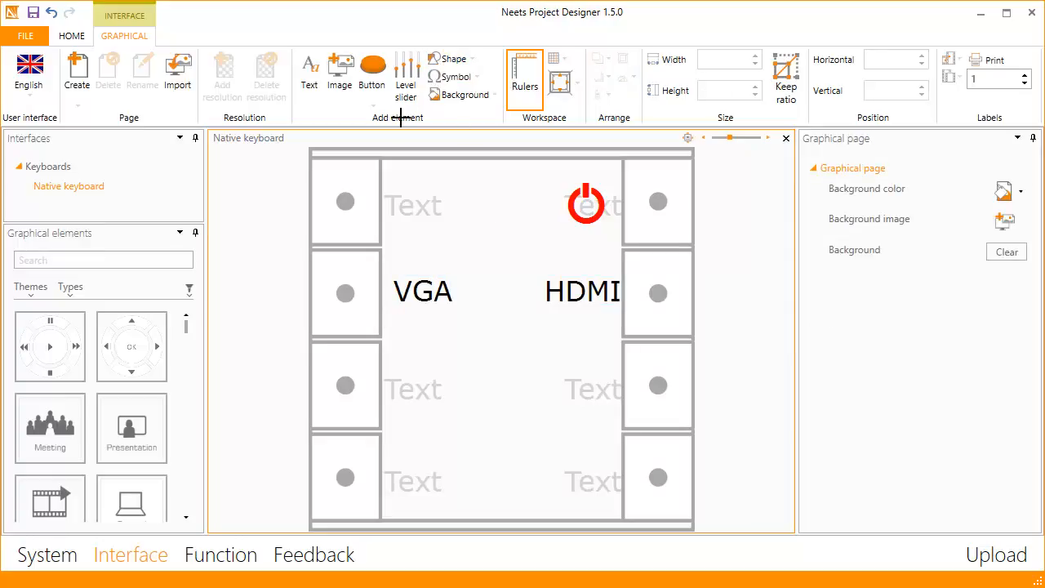
left_click_drag(385, 249, 620, 334)
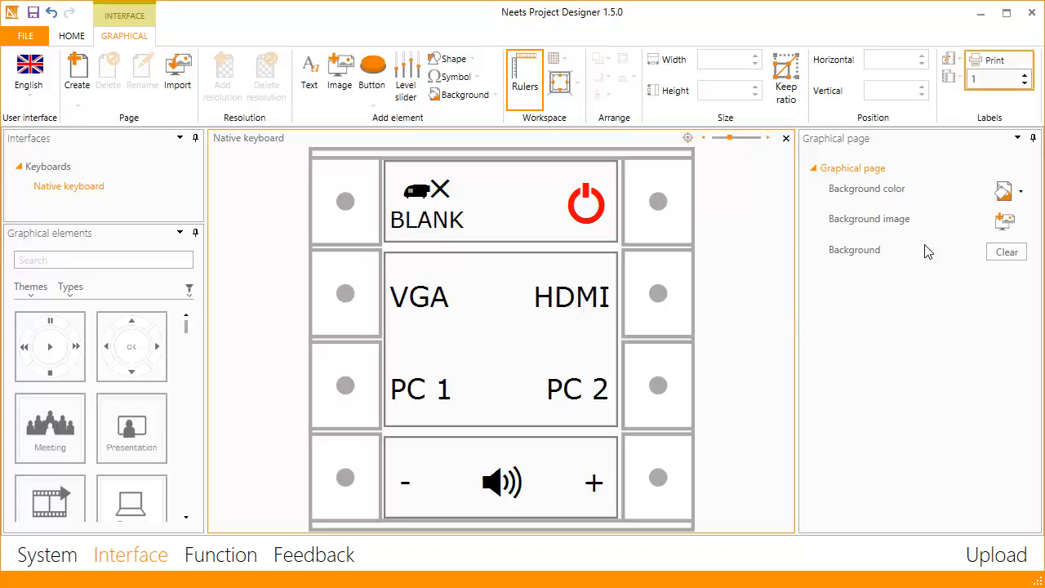
Print one copy of the keyboard labels on NeetsPrinter.
left_click(992, 62)
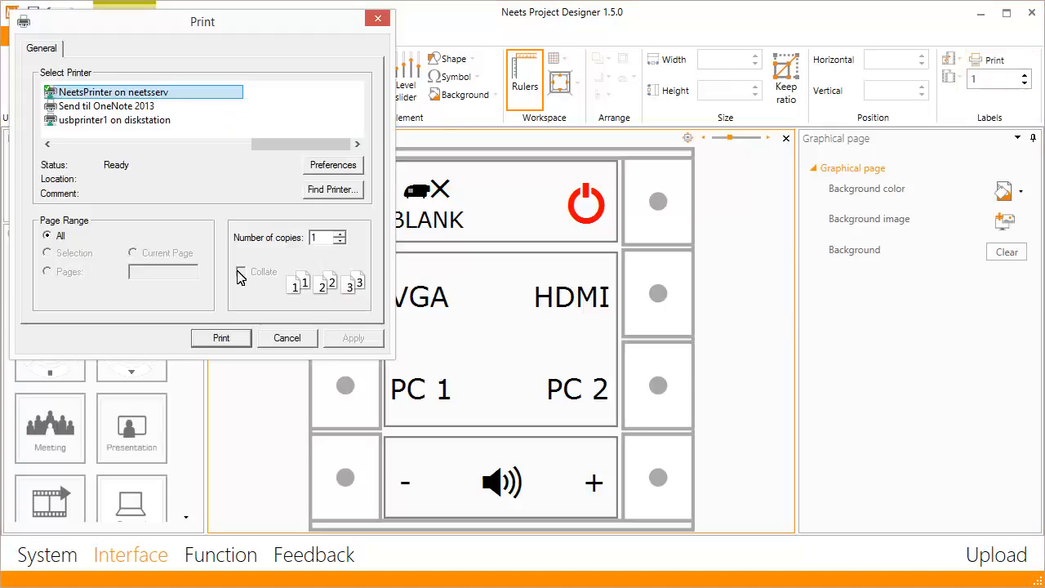
left_click(221, 337)
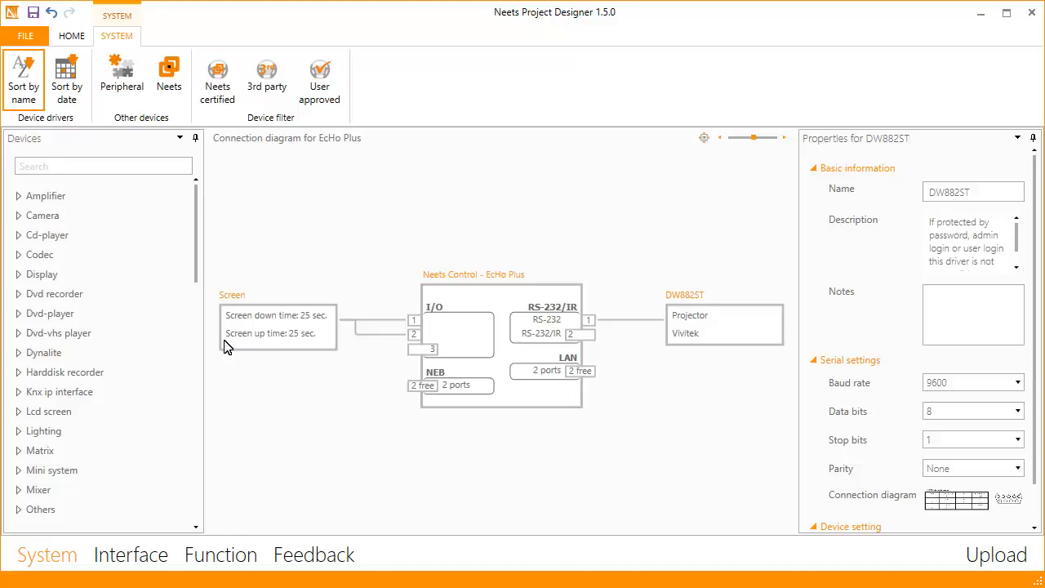
In the HDMI key's power-on condition, add a press-and-release screen control that runs the screen down in 25 seconds.
left_click(222, 556)
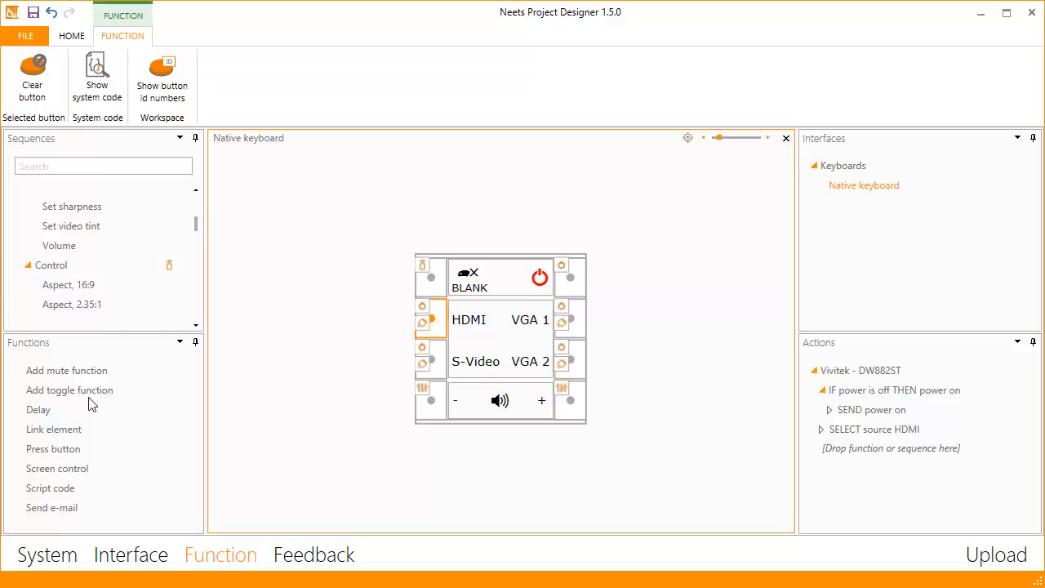
left_click_drag(84, 479, 890, 408)
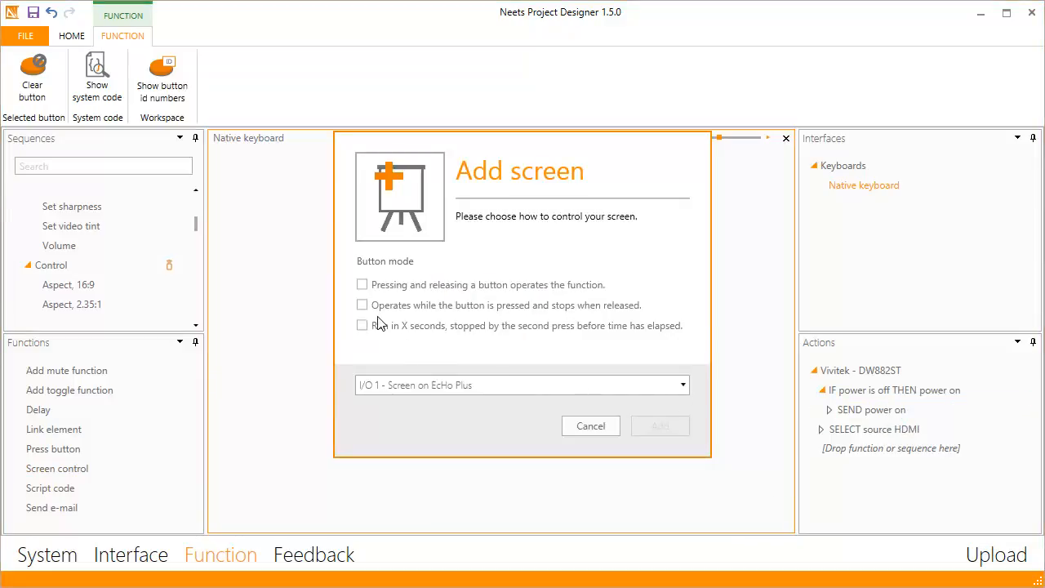
left_click(361, 285)
left_click(362, 408)
left_click(661, 520)
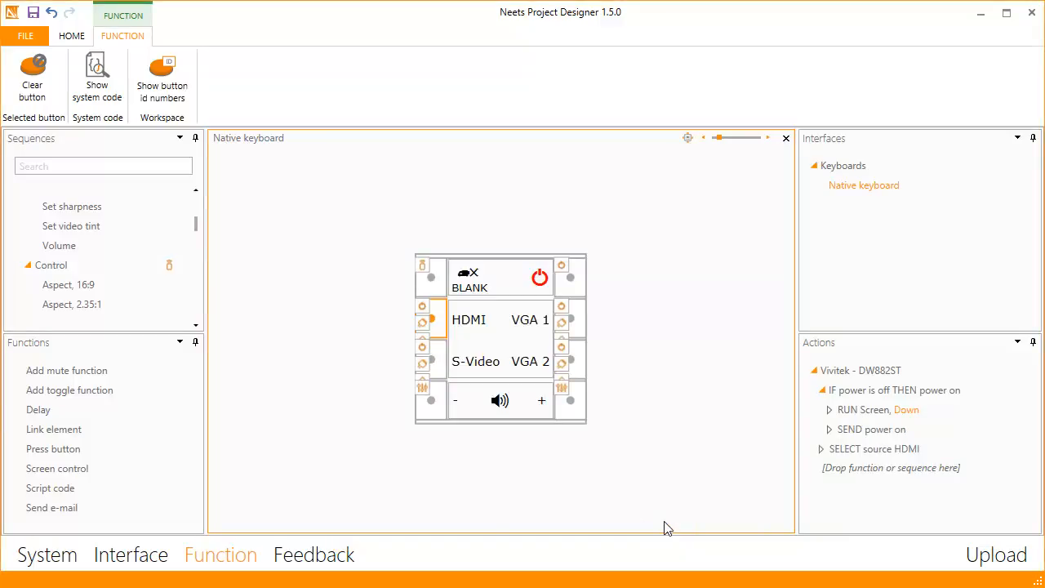
Add the projector's Volume level sequence with exact value 0 to the HDMI key's power-on condition.
left_click_drag(66, 255, 876, 447)
left_click(360, 333)
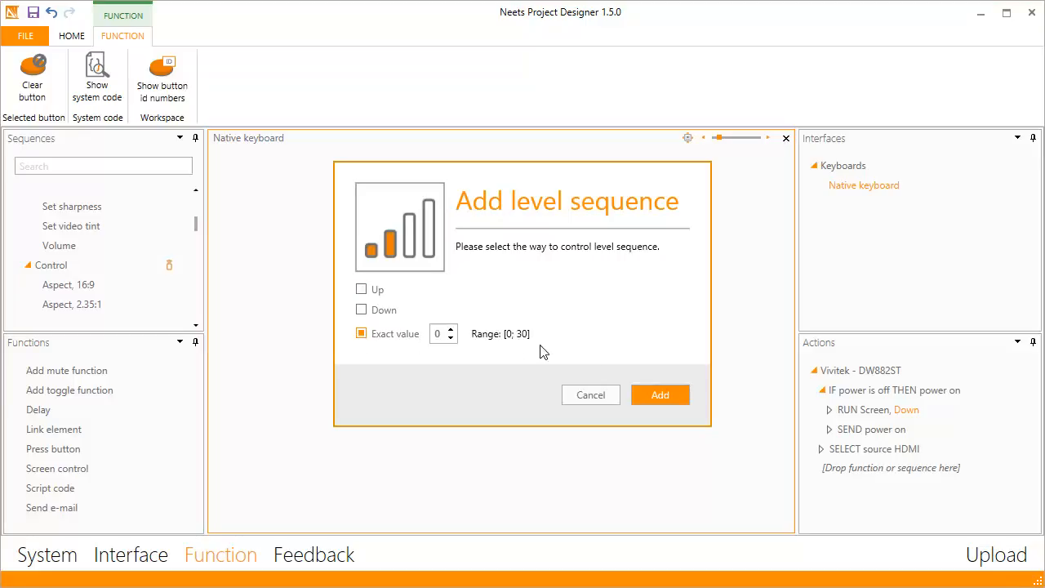
left_click(660, 396)
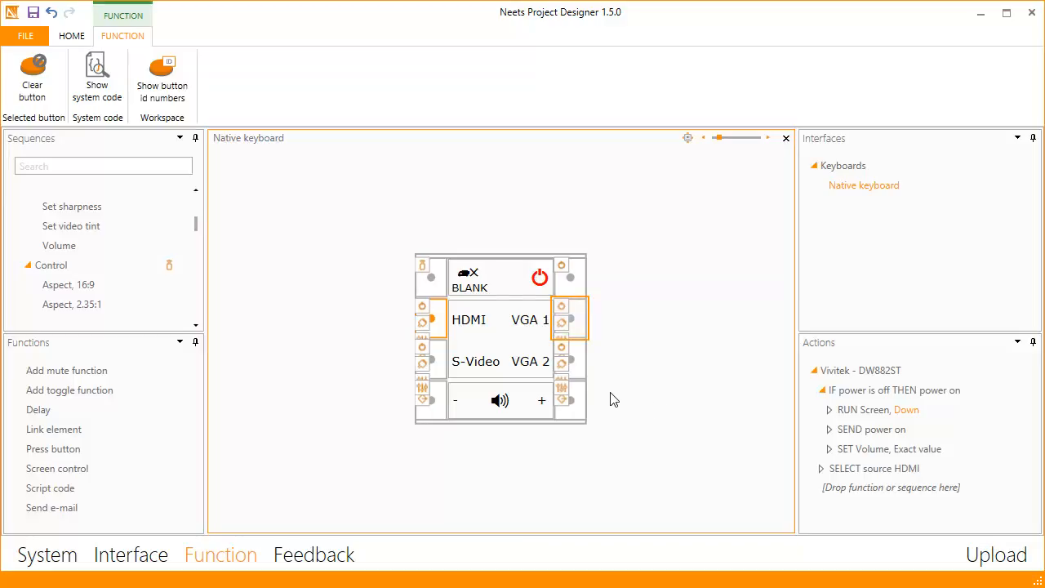
Review the VGA 1 key's actions and add a press-and-release screen control running up in 25 seconds to the red power key.
left_click(573, 328)
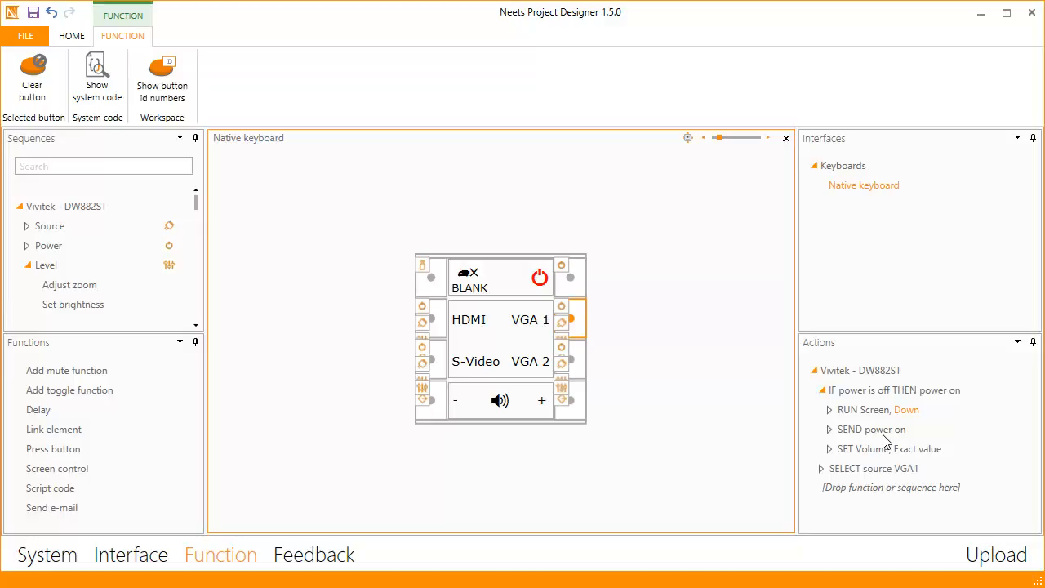
left_click(574, 292)
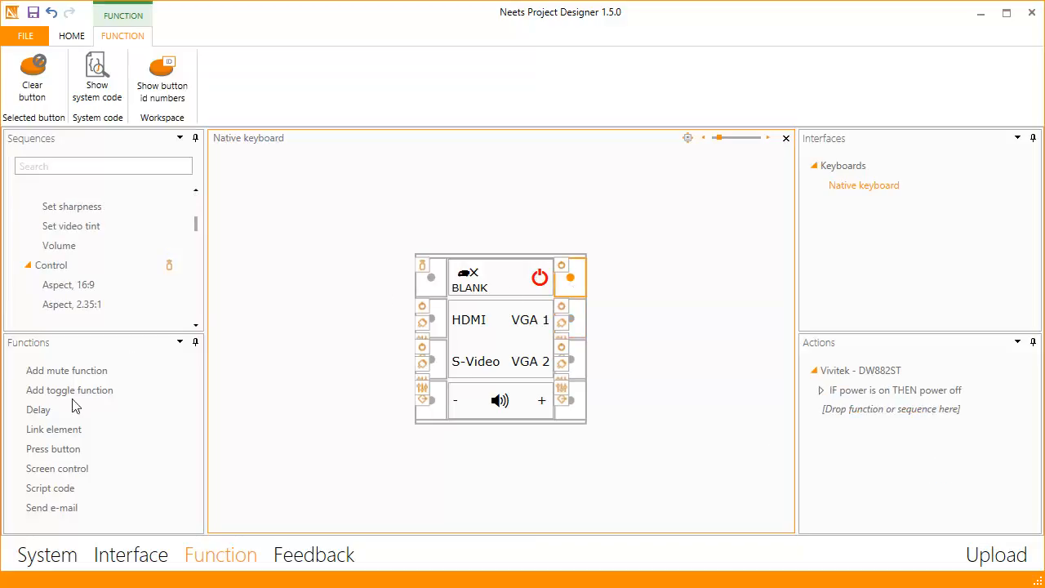
mouse_move(46, 475)
left_click_drag(63, 478, 825, 472)
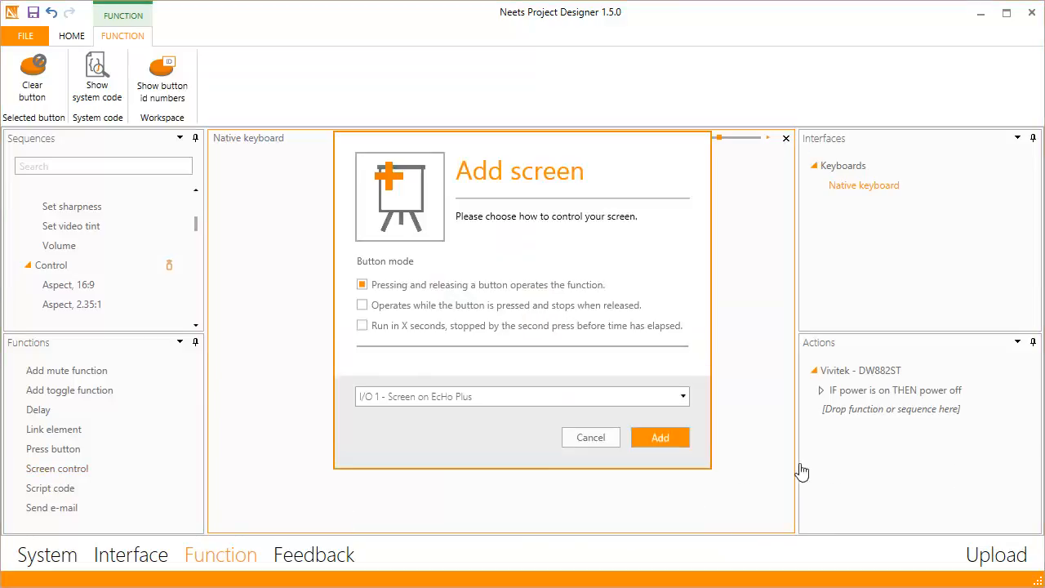
left_click(363, 285)
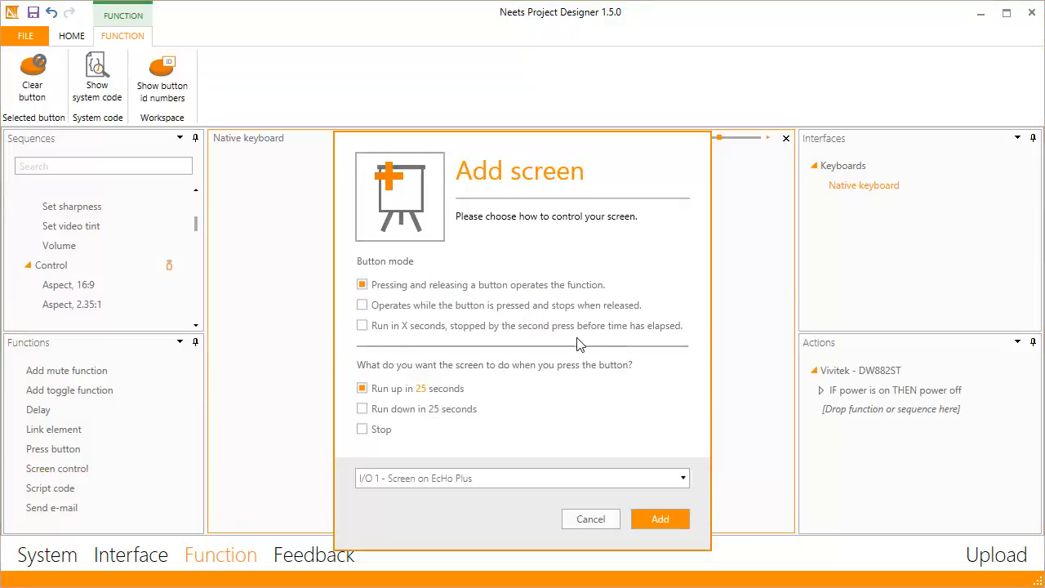
left_click(661, 520)
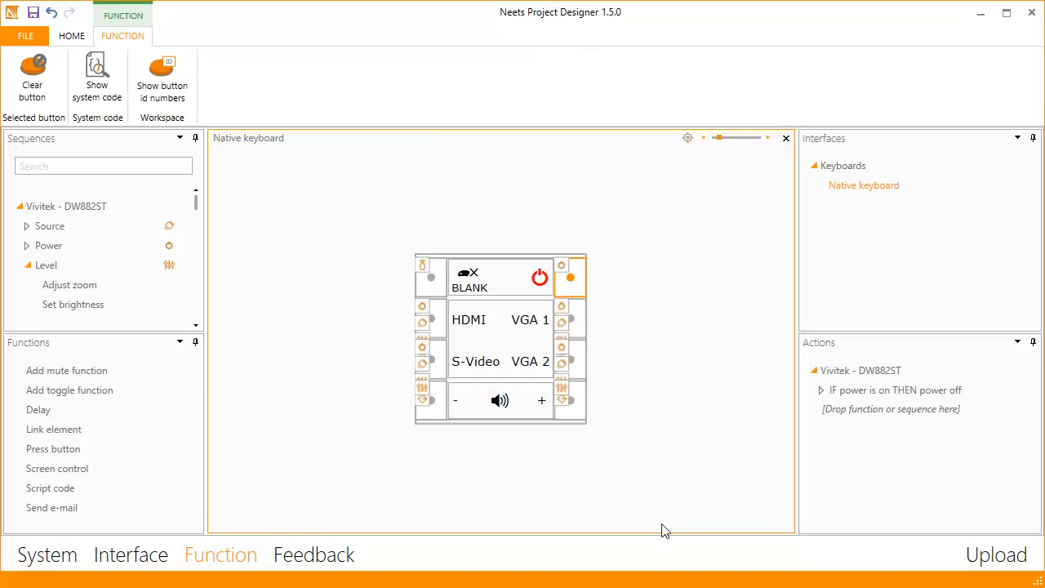
Create a feedback trigger on the Vivitek DW882ST lamp hours with the condition greater than 1000.
left_click(340, 561)
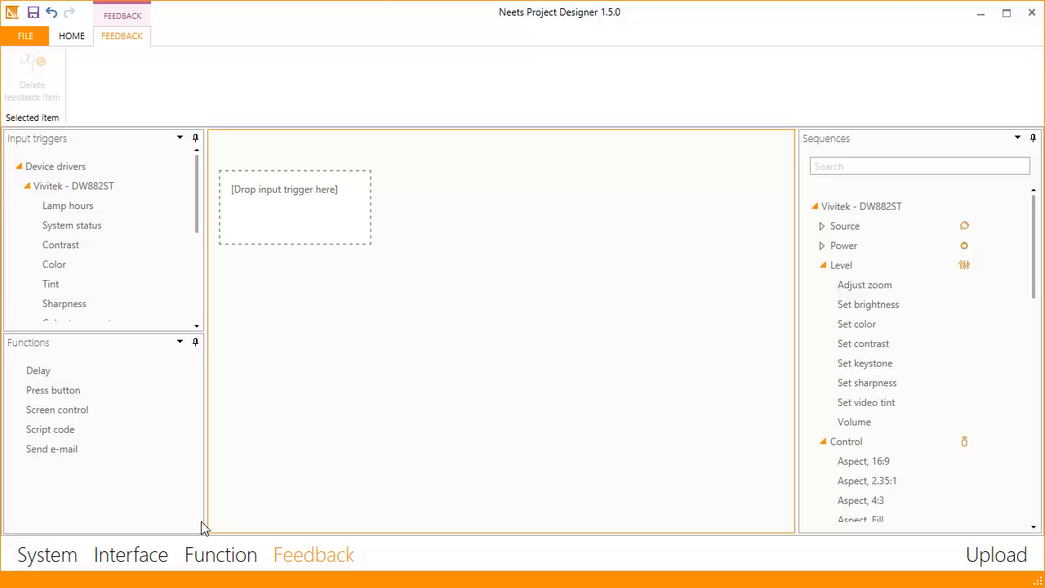
left_click(80, 210)
left_click_drag(80, 211, 293, 218)
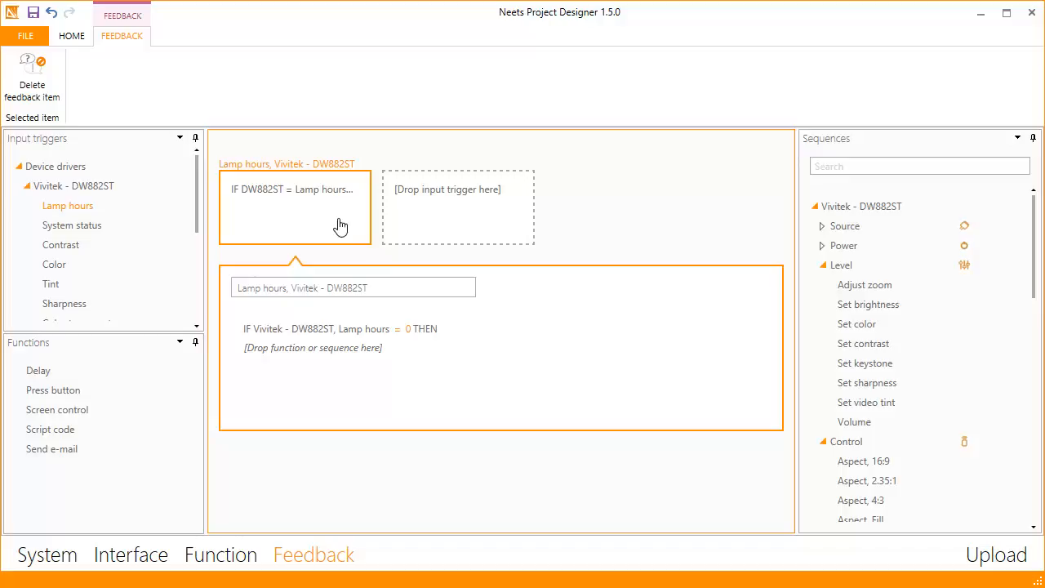
left_click(399, 330)
left_click(438, 415)
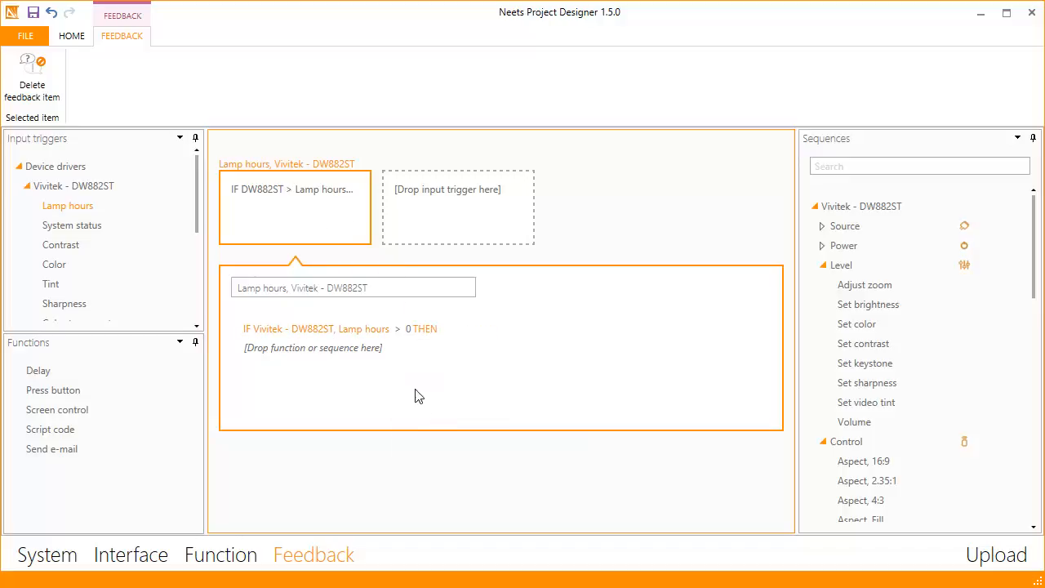
left_click(409, 332)
type("1000")
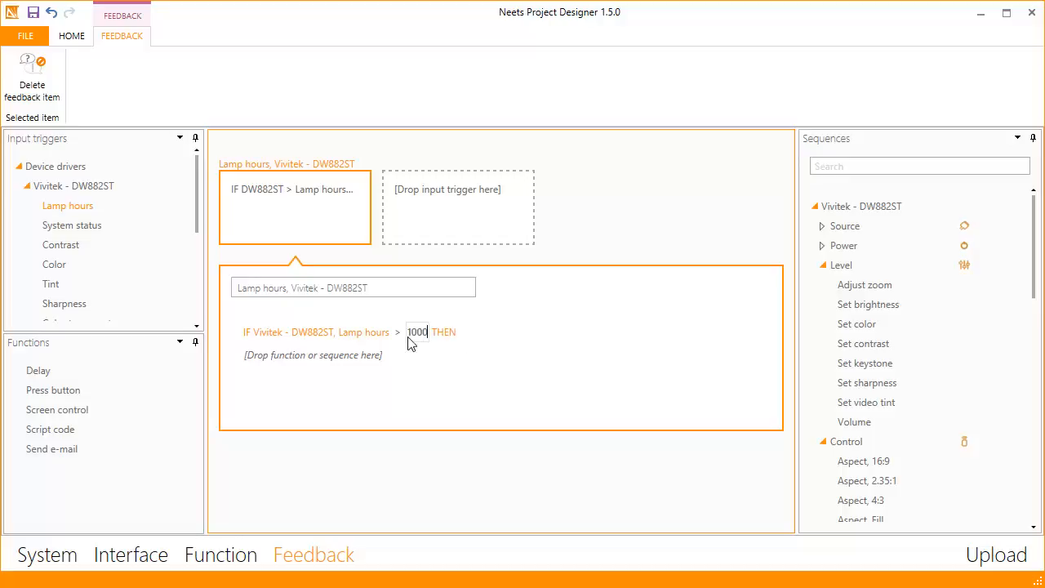
Add a Send e-mail function to the lamp-hours greater-than-1000 condition and fill in the recipient's e-mail address.
left_click(63, 457)
left_click_drag(64, 458, 341, 397)
type("none")
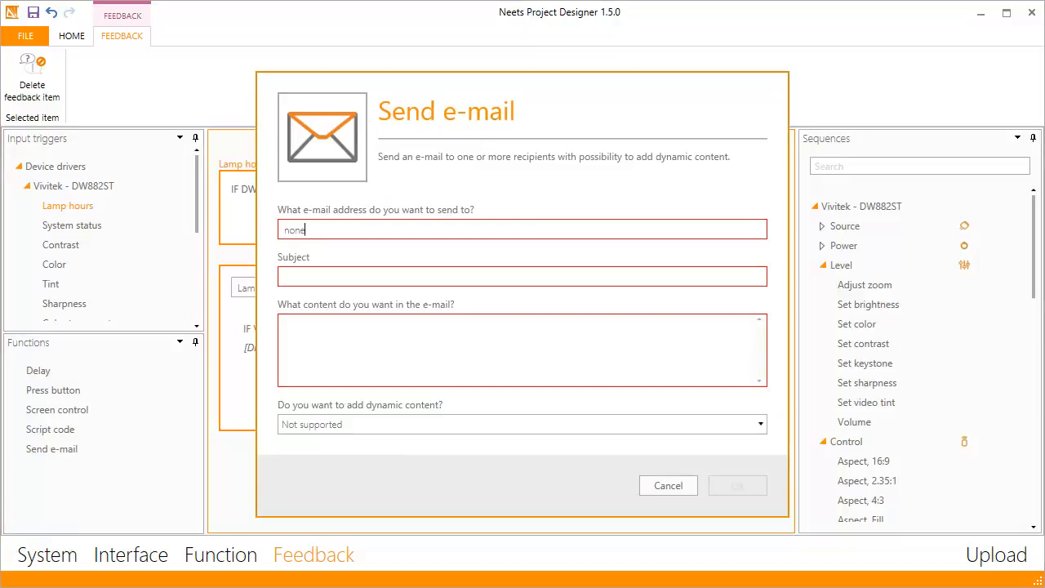
type("@example.com")
Give the e-mail the subject "Lamp hours - Test room" and the content "Lamp hours in test room is above 1000".
left_click(337, 276)
type("Lam")
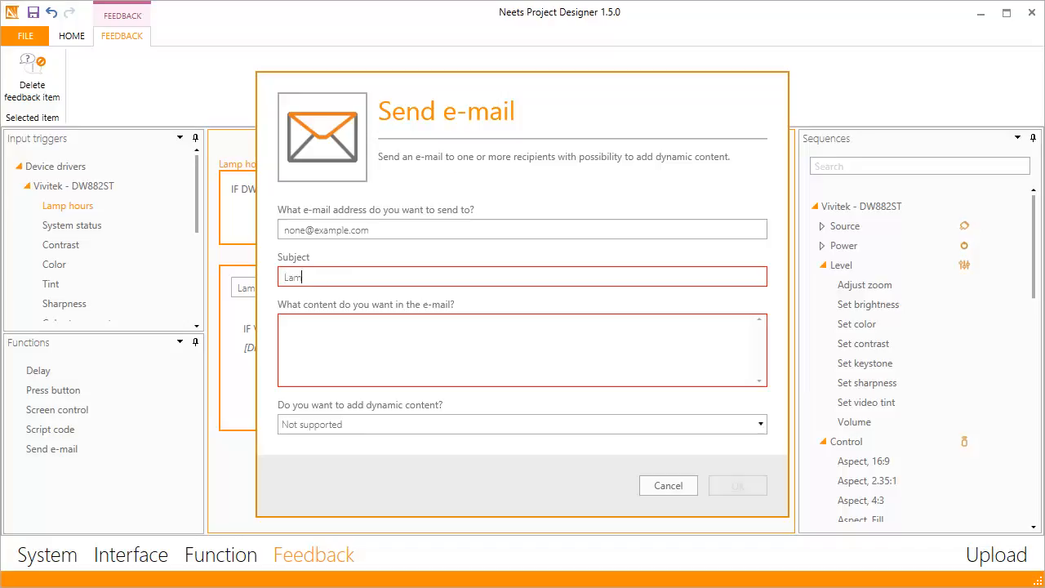
type("p h")
type("ours - Test room")
left_click(292, 337)
type("Lamp")
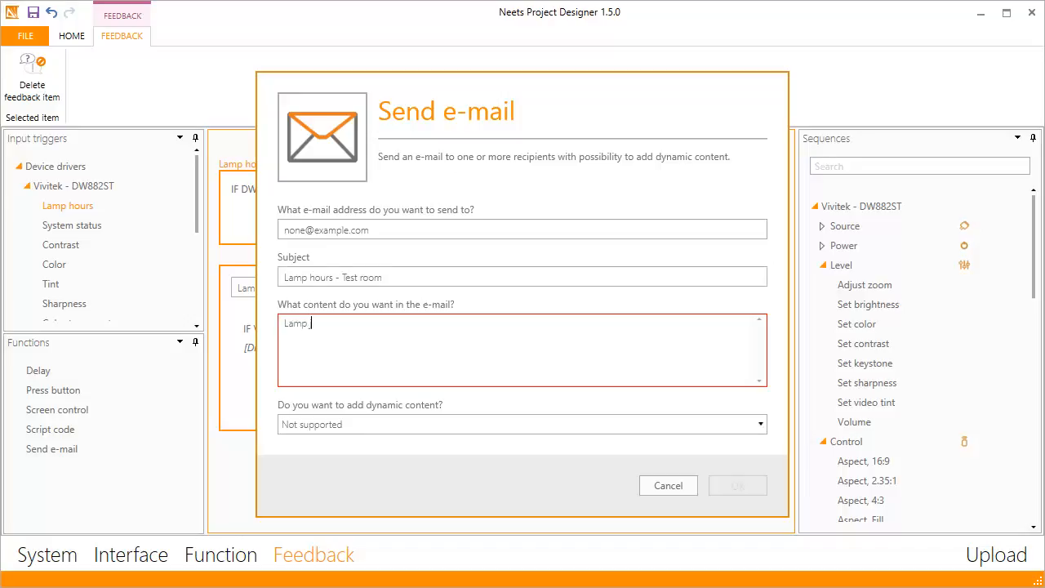
type(" hours in test room is above 1000")
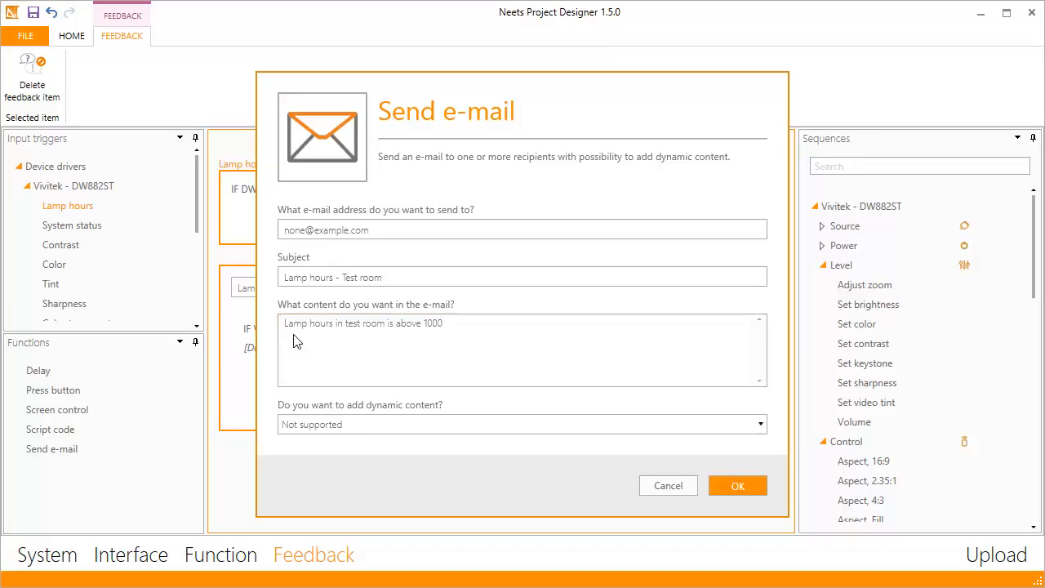
left_click(754, 482)
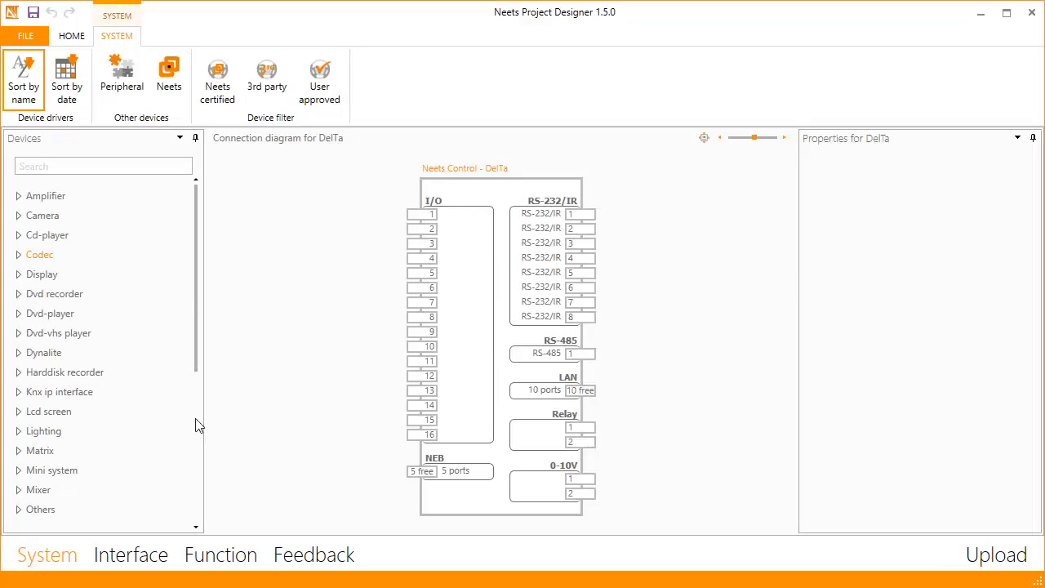
Add the Cisco C20/C40/C60 Video conference codec to the DelTa system over an ethernet (LAN) connection, accepting the default login credentials.
left_click(19, 255)
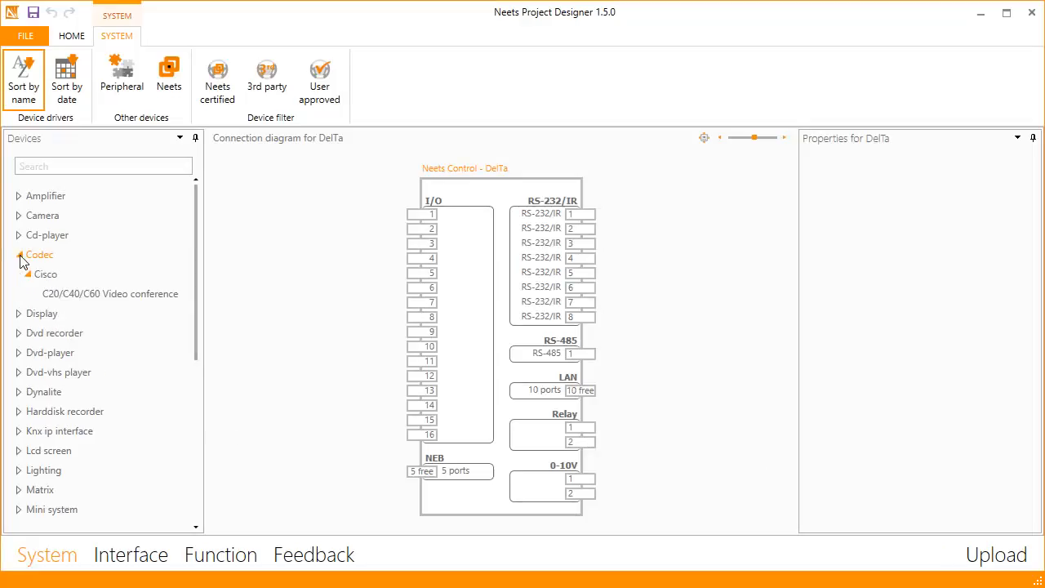
left_click_drag(77, 296, 701, 355)
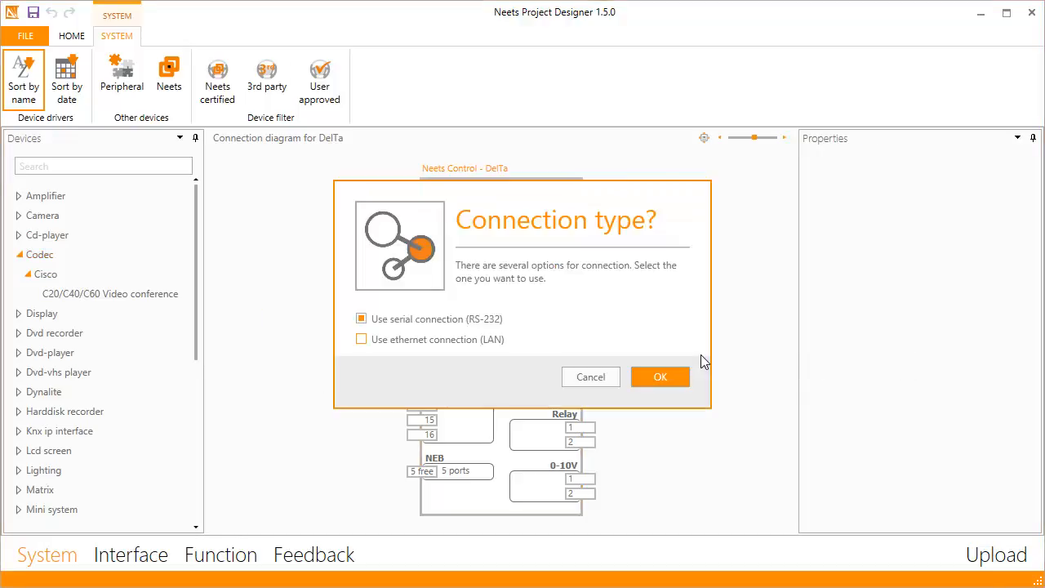
left_click(446, 343)
left_click(664, 375)
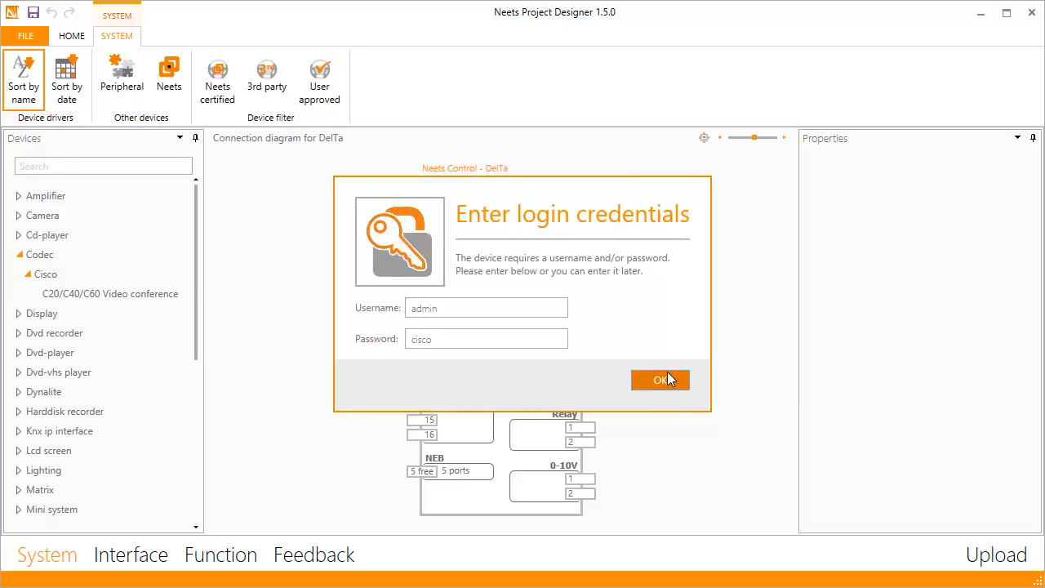
left_click(663, 380)
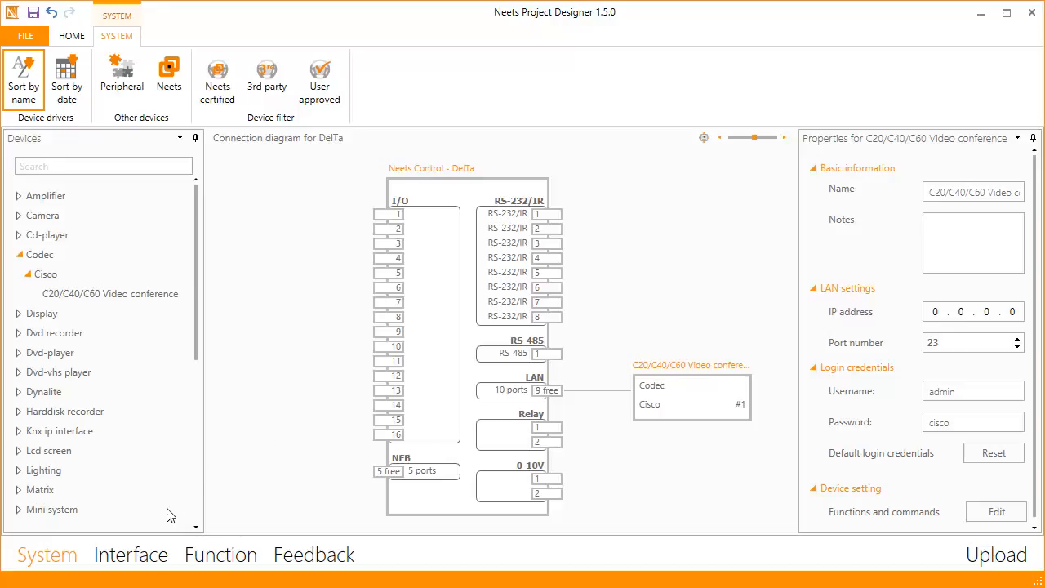
Open the project's interface design to view the home page and the video conference sub pages.
left_click(131, 556)
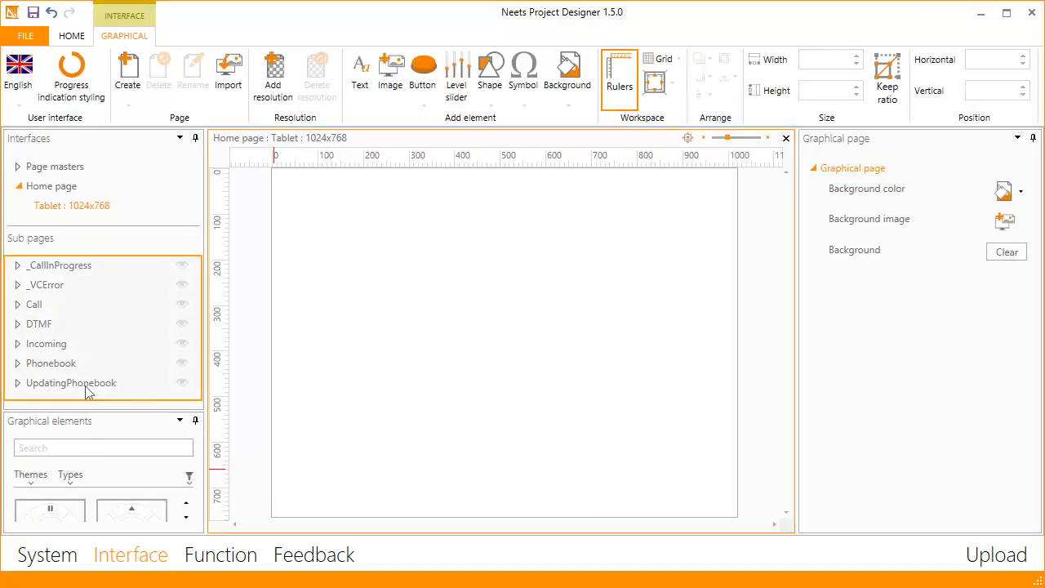